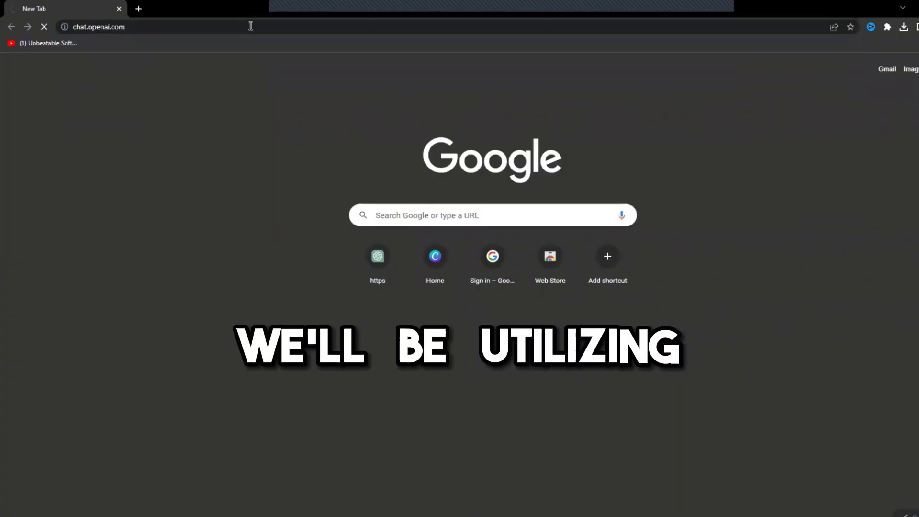
Ask ChatGPT for the best 50 faceless YouTube channel niche ideas.
type("Give me t")
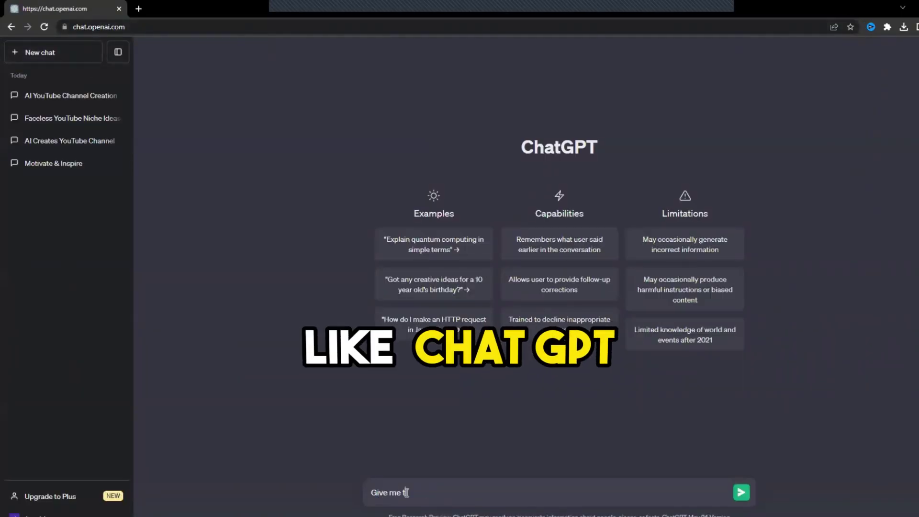
type("he best 50")
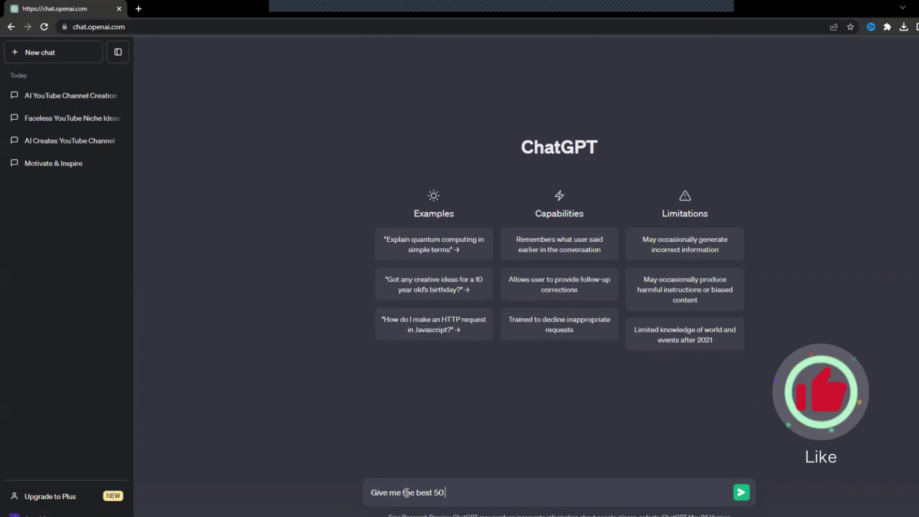
type(" faceless YT channe")
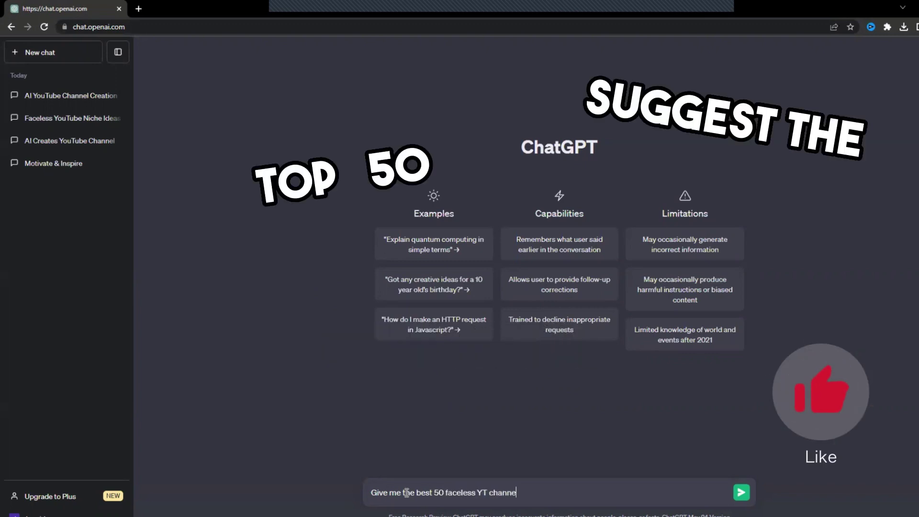
type("l nich")
key("Return")
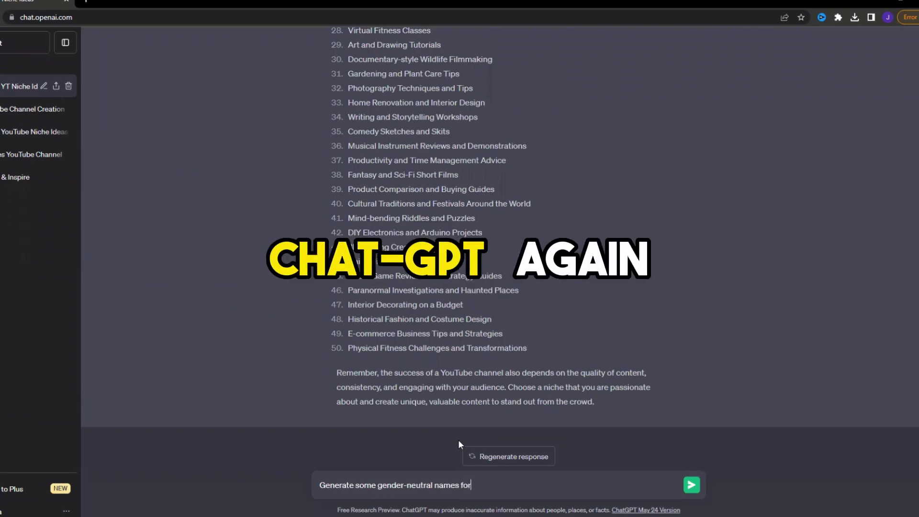
Request gender-neutral names, then ten personal finance and budgeting channel names for Morgan.
type(" us")
key("Return")
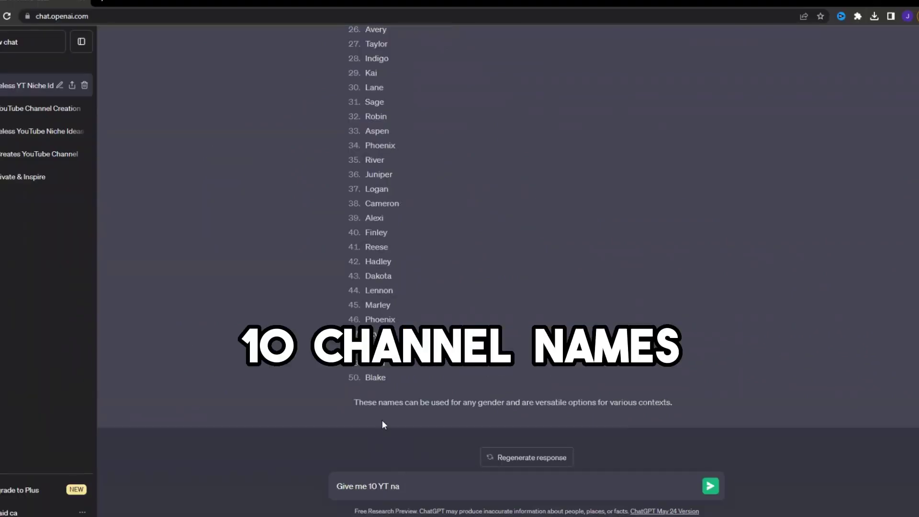
key("BackSpace")
key("BackSpace")
type("channel names on personal financ")
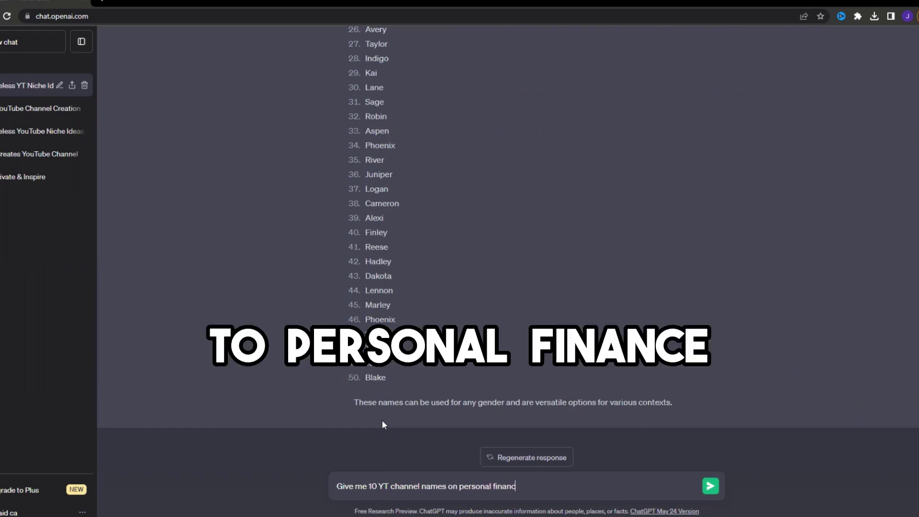
type("e and budgeting by someone na")
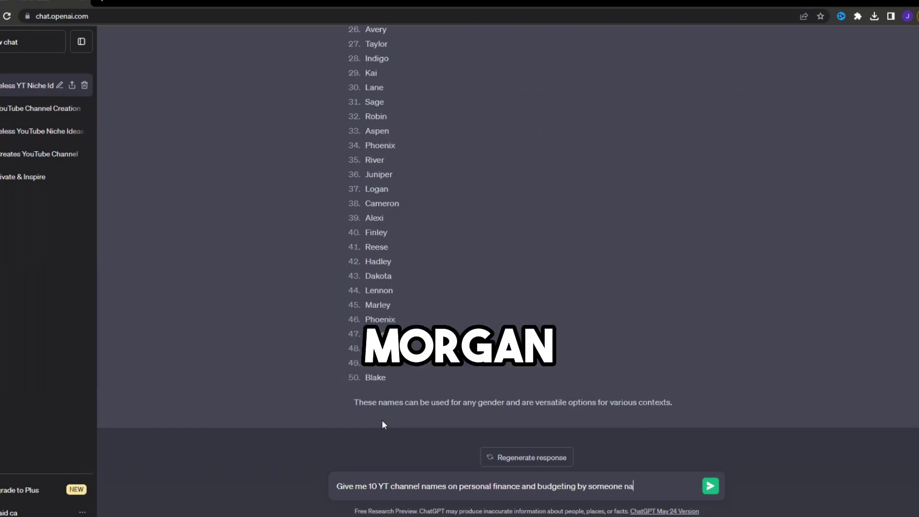
type("med Morgan")
key("Return")
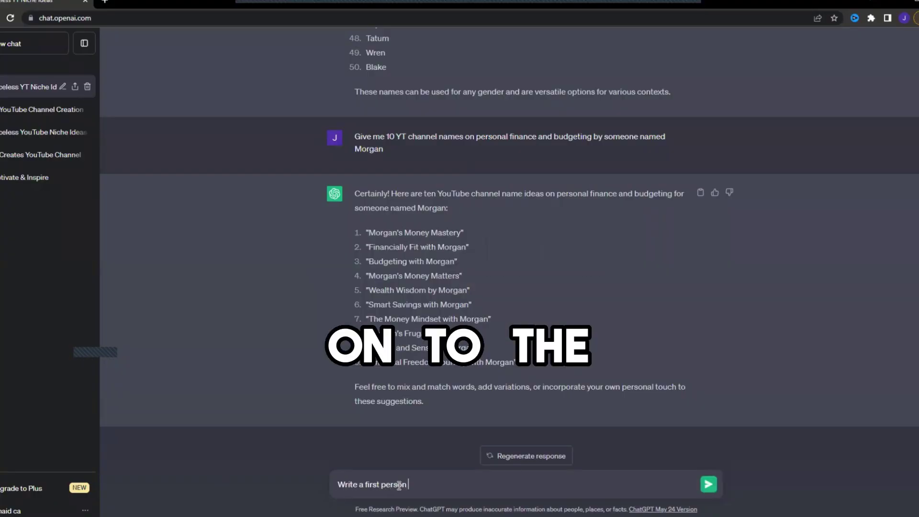
Start a prompt asking for a first-person description of an AI-run YouTube channel.
type("YT channel description for an AI run")
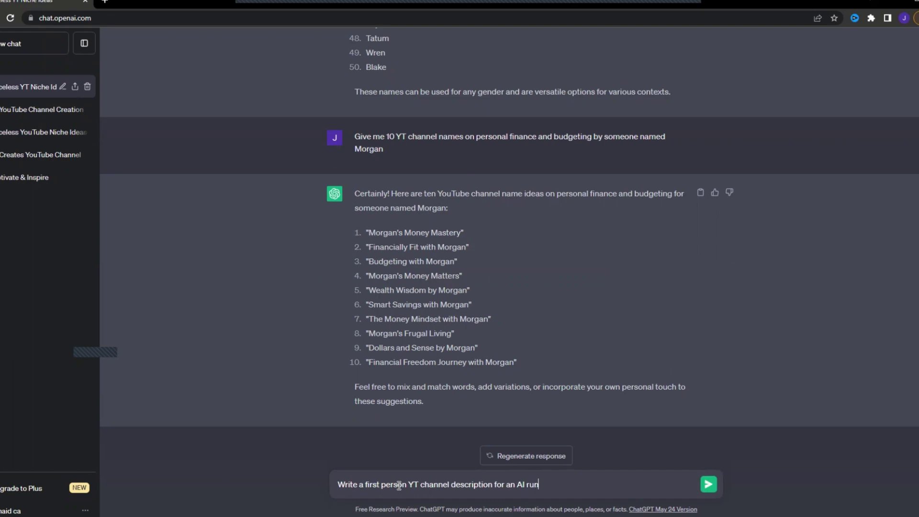
type(" YT ch")
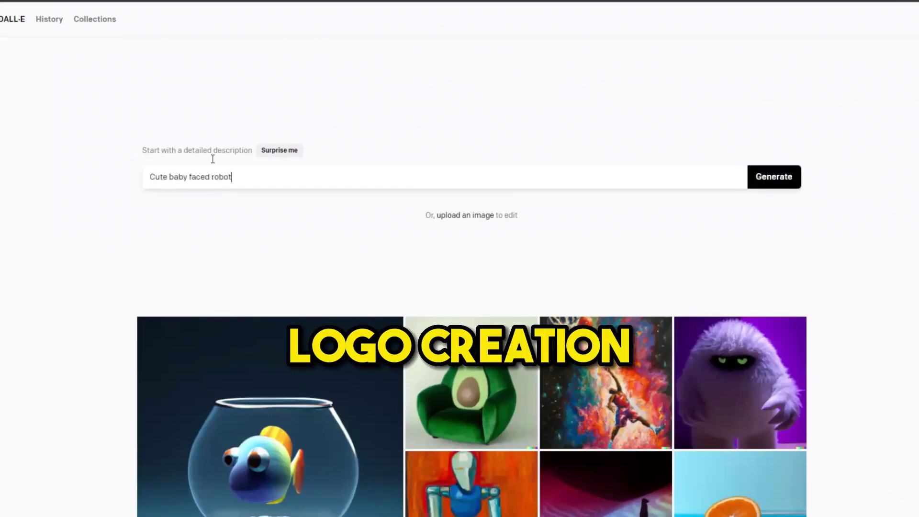
Generate the cute baby-faced robot images and view the first result up close.
left_click(748, 187)
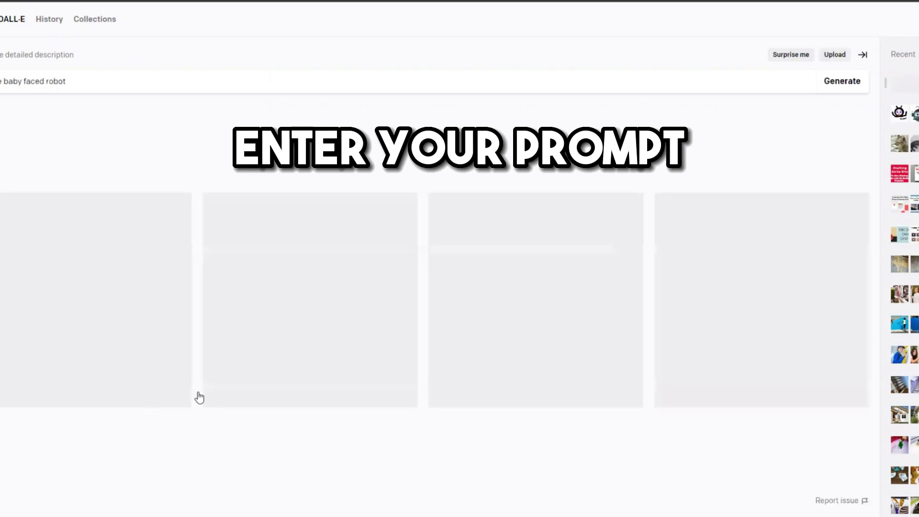
left_click(127, 277)
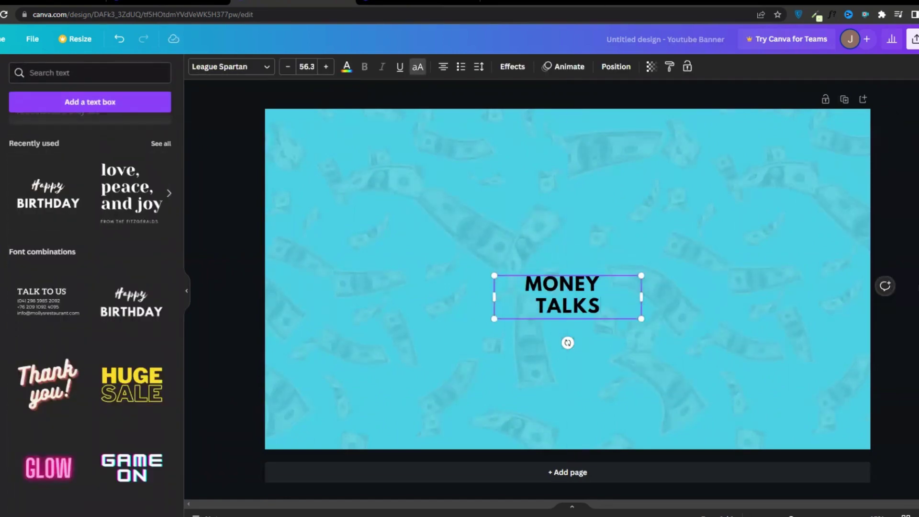
Make the caption 'MONEY TALKS BUT SAVING ROCKS' in Comic Sans, widened and centred.
type(" BUT SAVING ROCKS\"")
key("Escape")
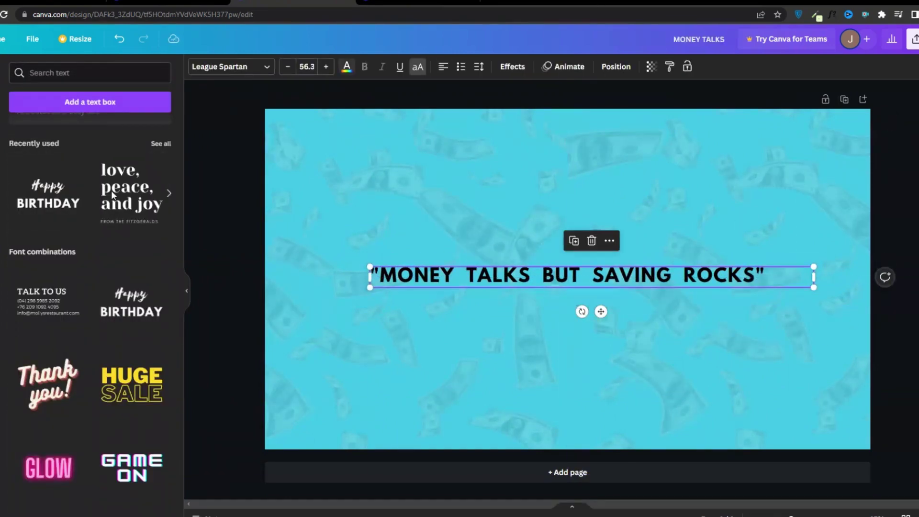
left_click(230, 67)
left_click(94, 295)
scroll(60, 272, "down", 5)
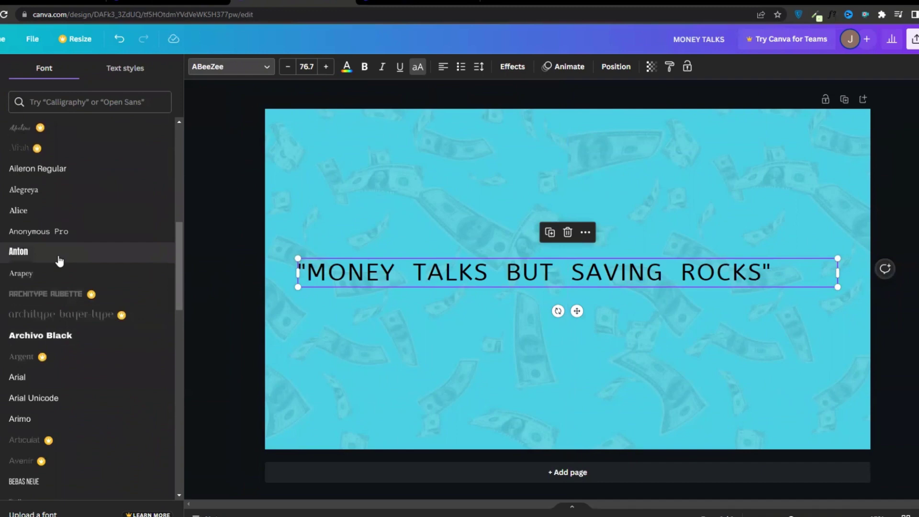
left_click(59, 273)
scroll(60, 278, "down", 5)
left_click(630, 282)
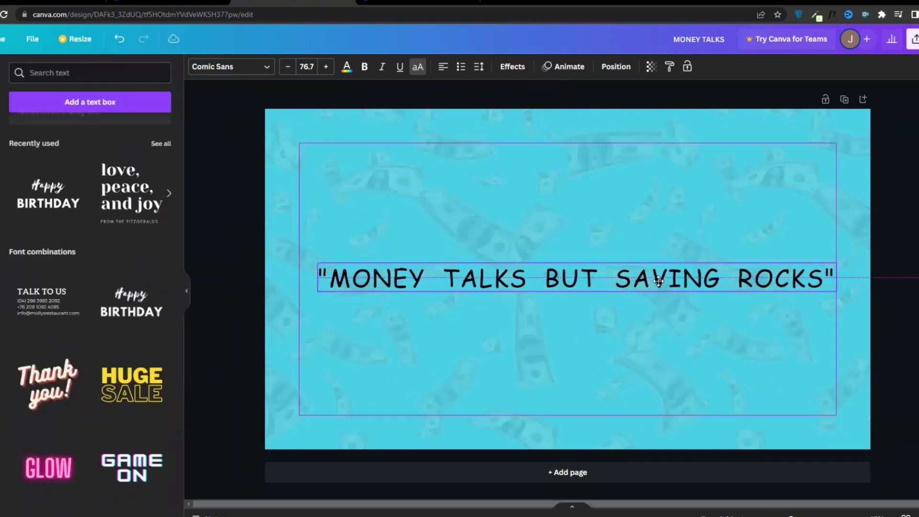
left_click_drag(838, 273, 893, 275)
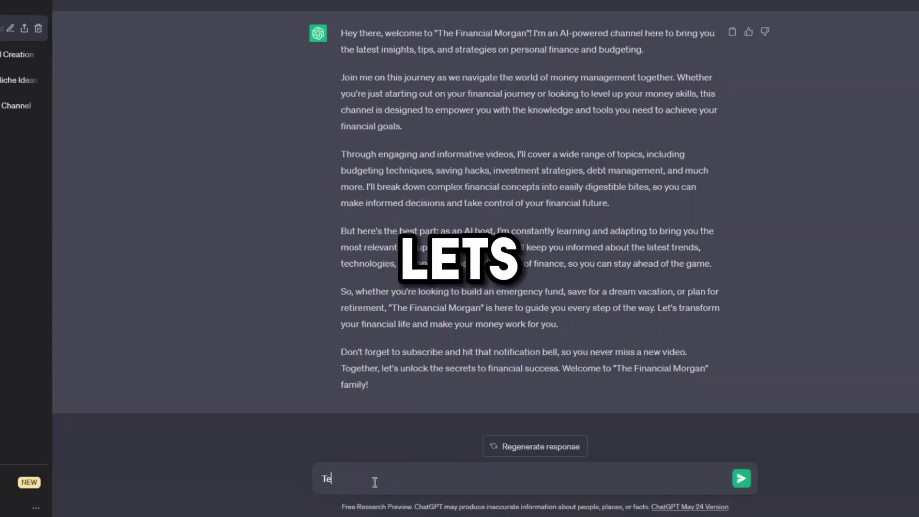
Ask ChatGPT for trending Shorts ideas about financial advice and money-saving tips.
type("ll me some trending YT shorts idea for a")
type(" channel about:")
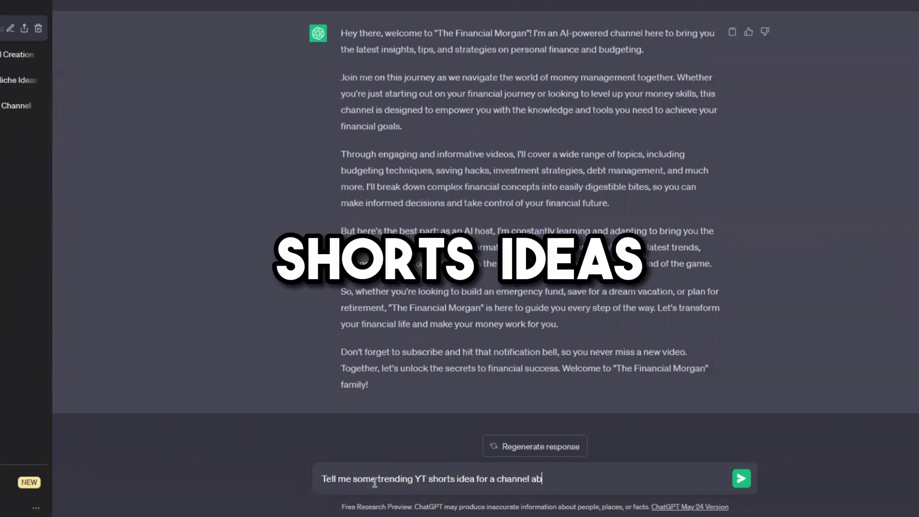
type(" Financial advice and money-saving tips")
key("Return")
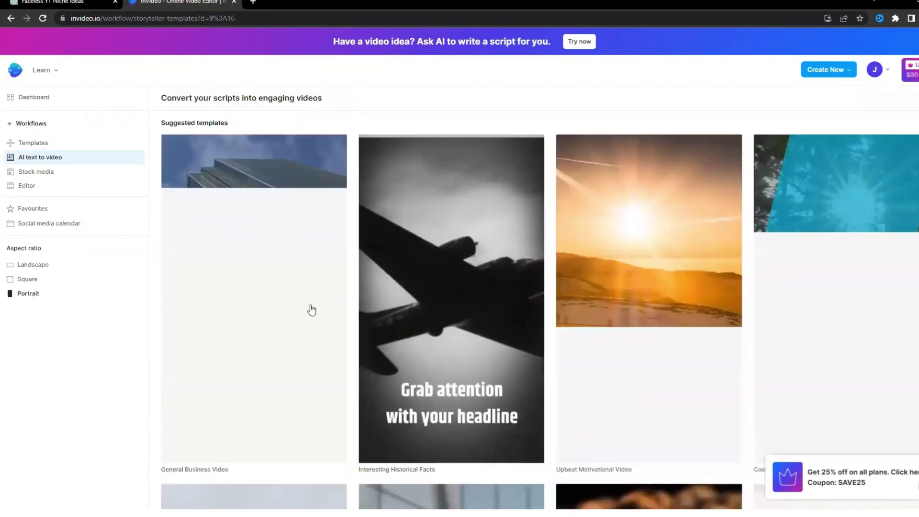
scroll(512, 321, "down", 8)
Create storyboard scenes from the pasted script using the Self help video template.
left_click(447, 195)
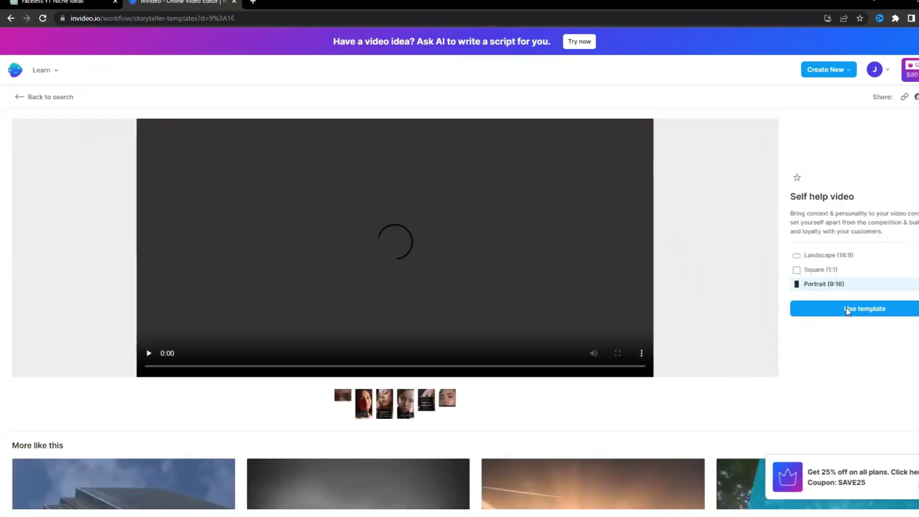
left_click(848, 311)
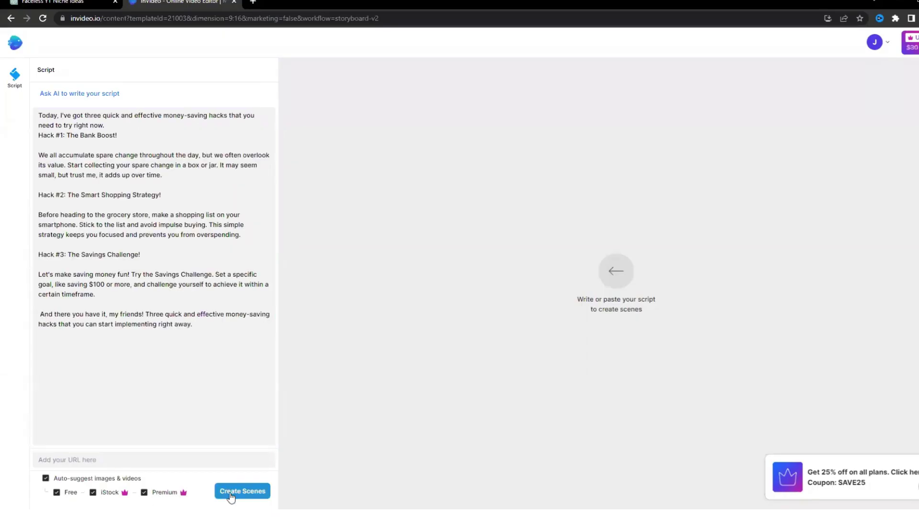
left_click(231, 495)
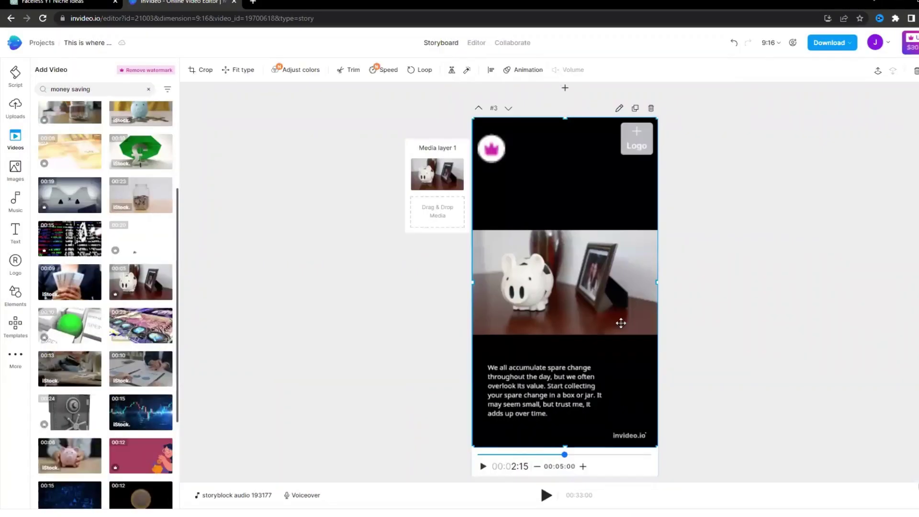
Add the 'Ready for the daylight' guitar track and the opening-line voiceover to the timeline.
left_click(6, 214)
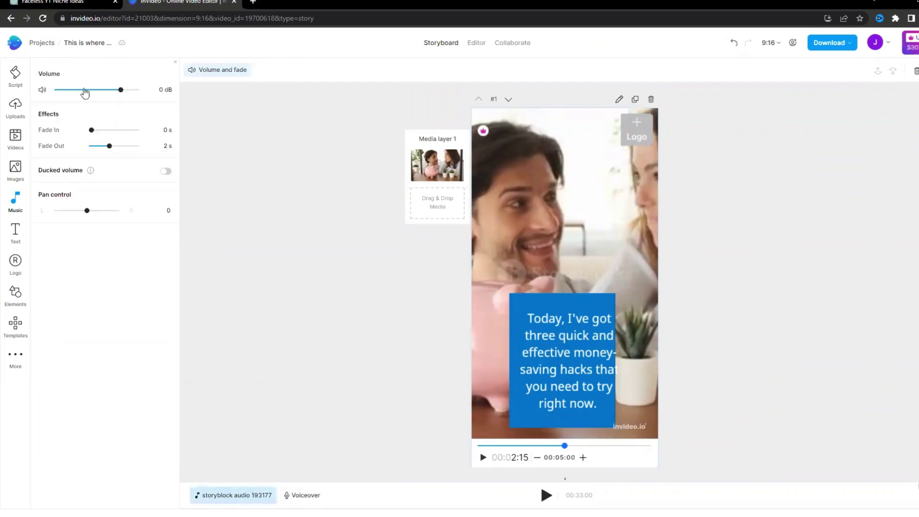
left_click(75, 232)
left_click(62, 165)
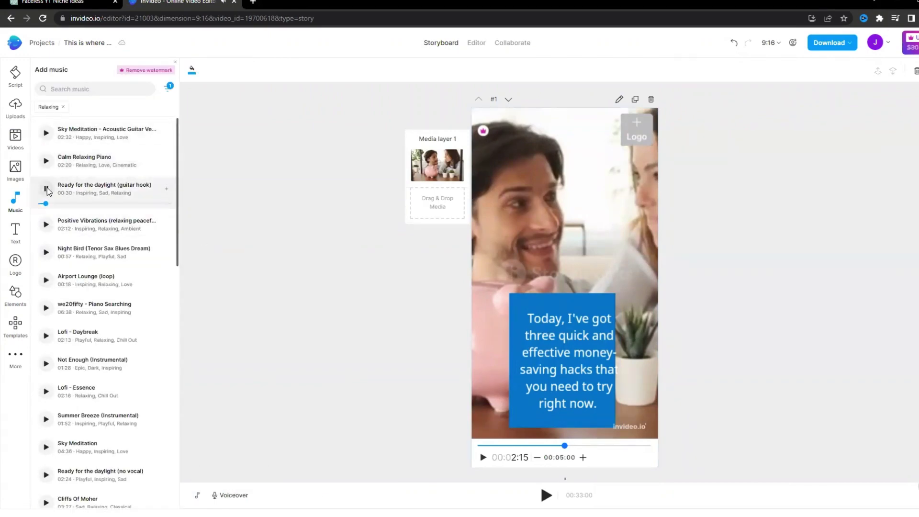
left_click(167, 189)
left_click(556, 296)
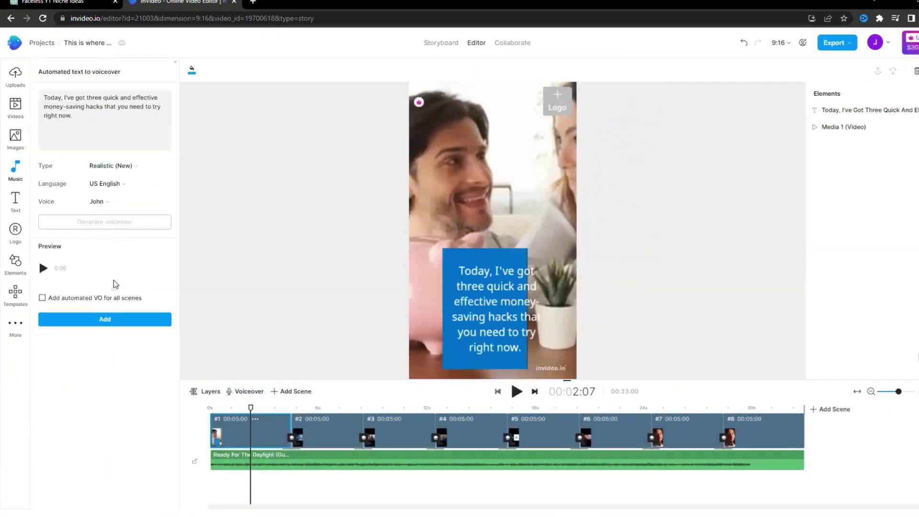
left_click(105, 319)
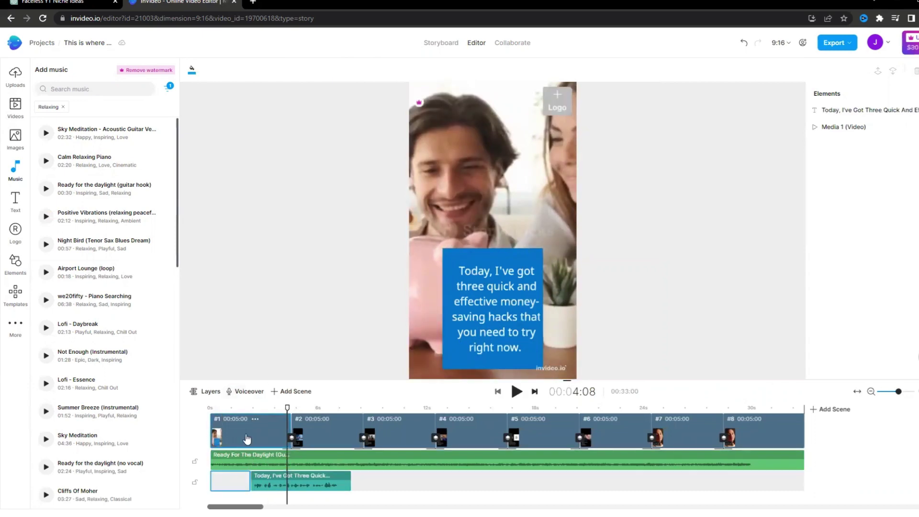